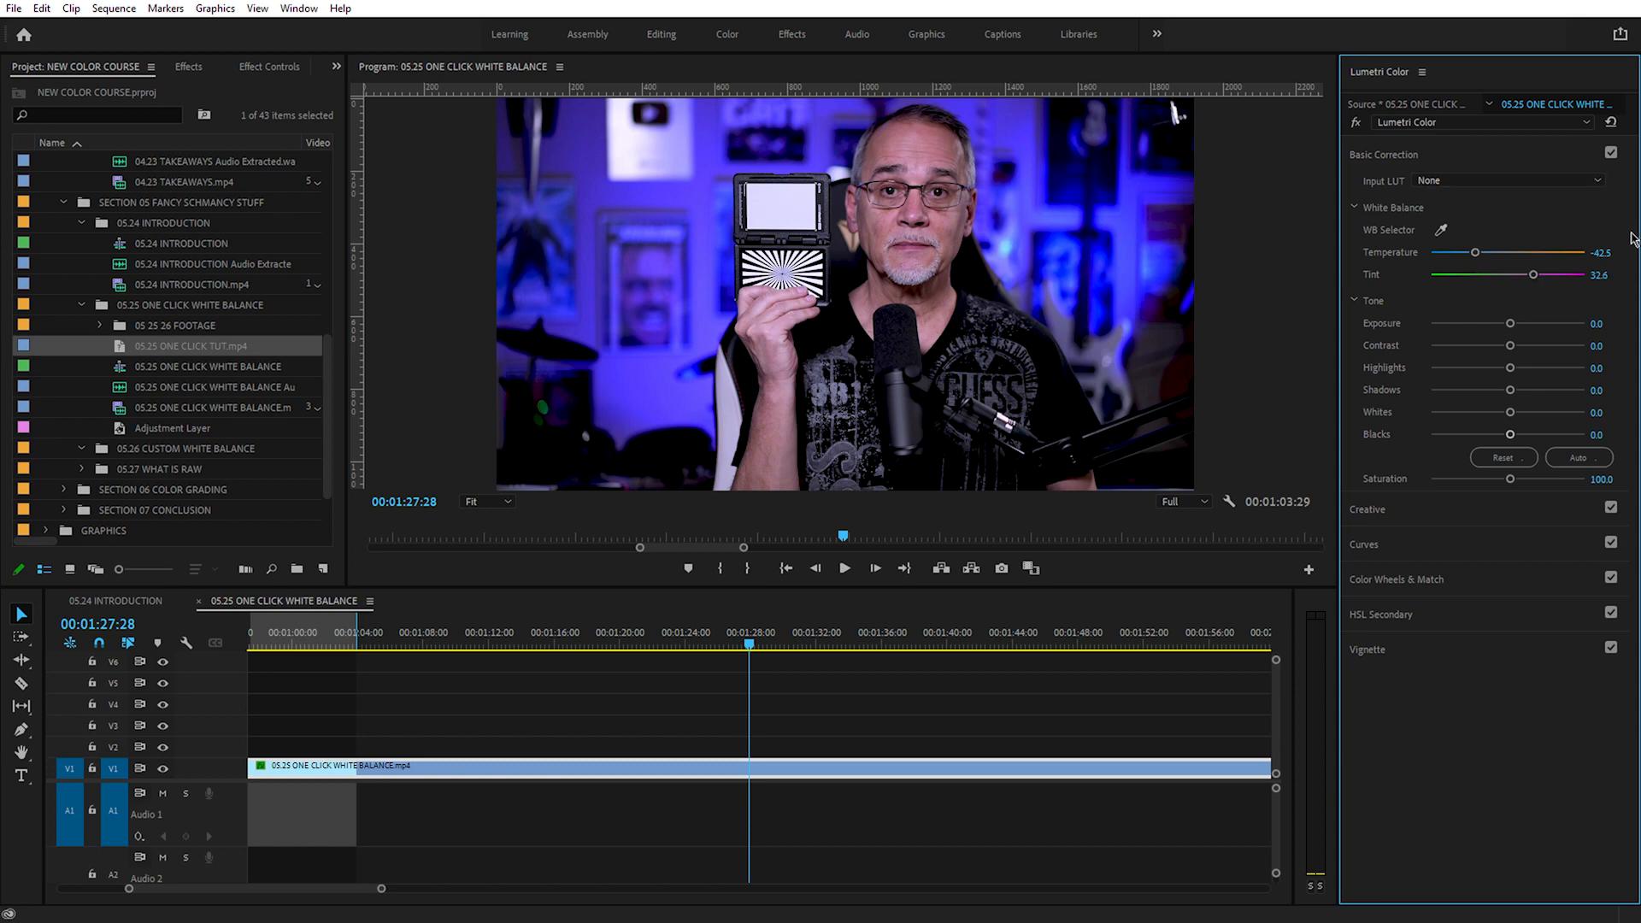
Step: Give the clip a strong warm magenta cast by setting Temperature to 71.3 and Tint to 56.9
drag(1535, 274, 1547, 275)
drag(1474, 254, 1552, 251)
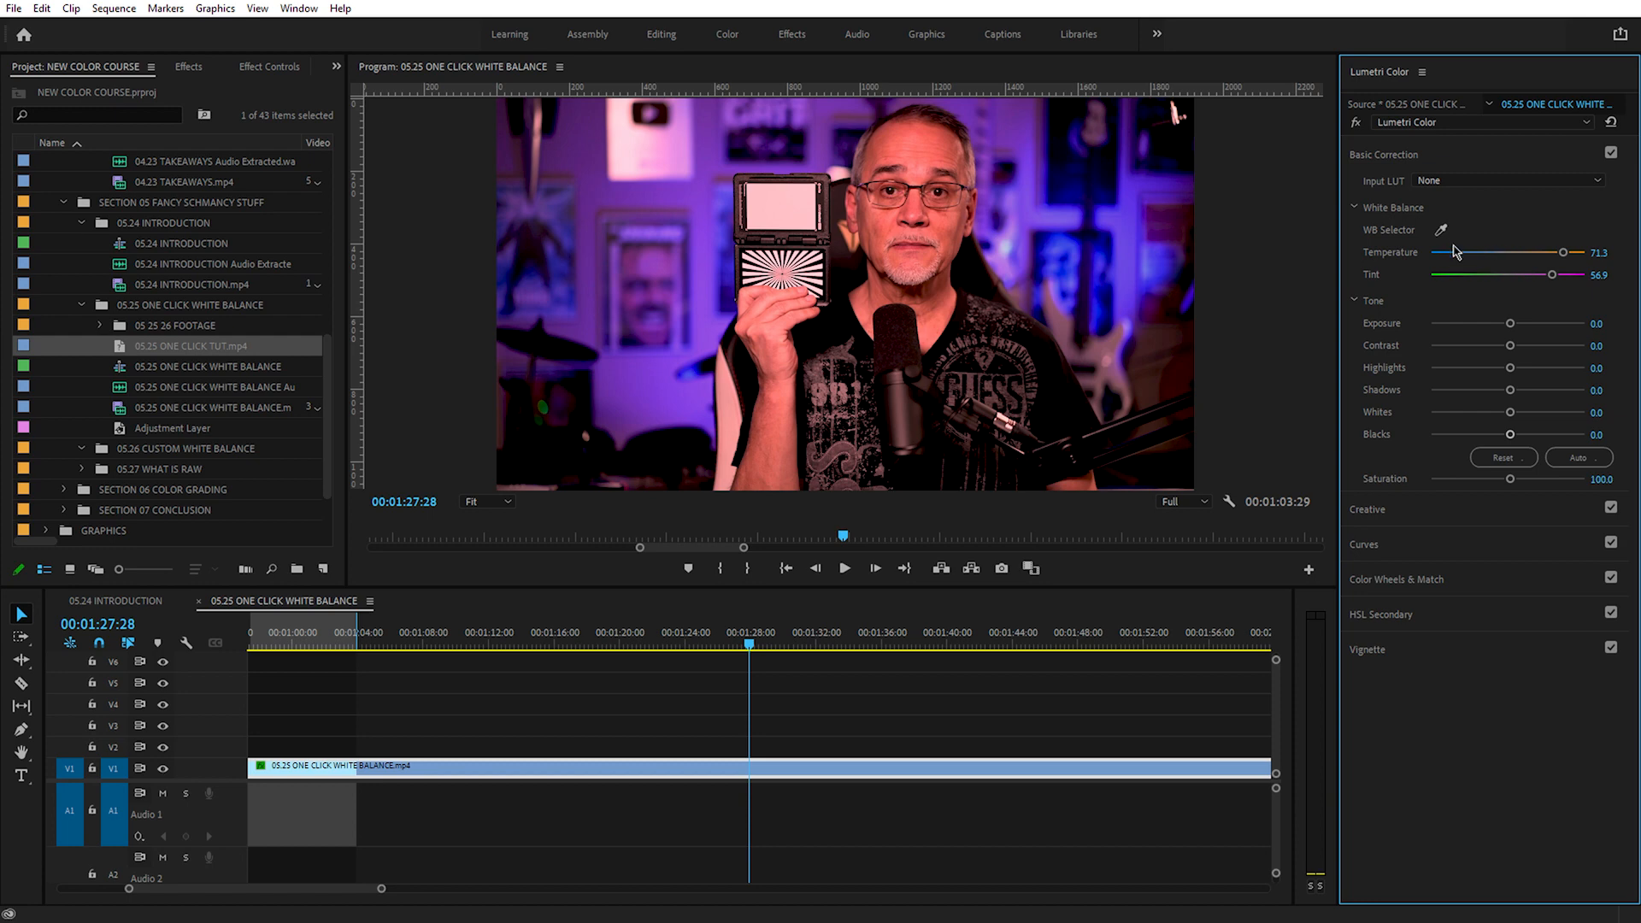
Step: Neutralize the cast by sampling the handheld white card with the WB Selector and try a Temperature of 0
click(1441, 230)
click(780, 209)
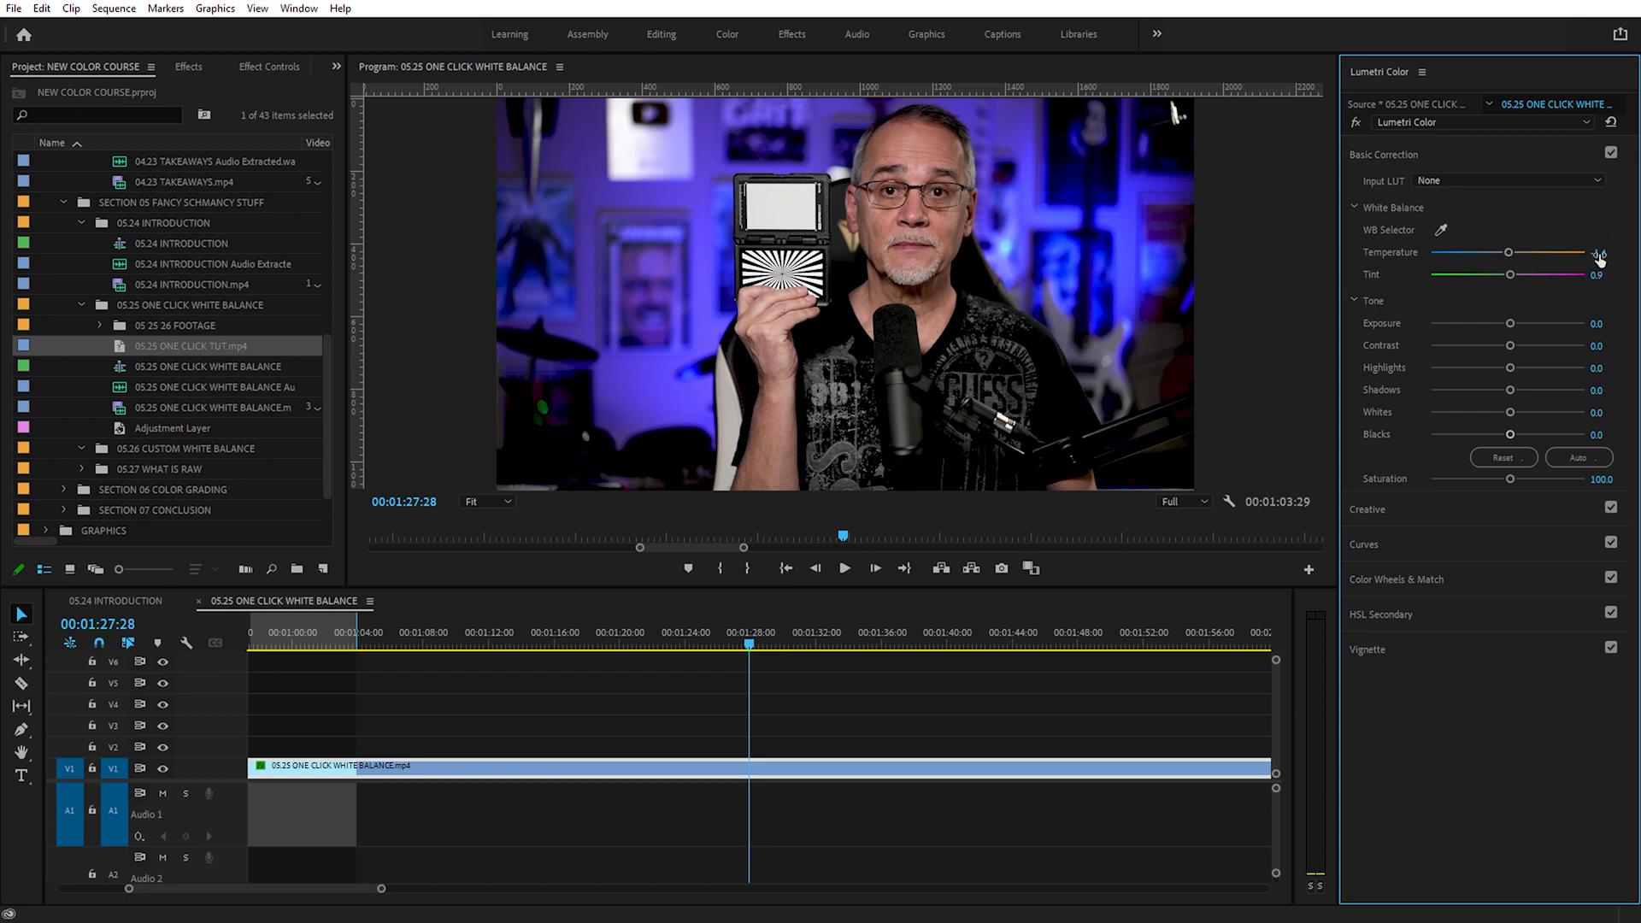
click(1598, 255)
text(0)
key(Return)
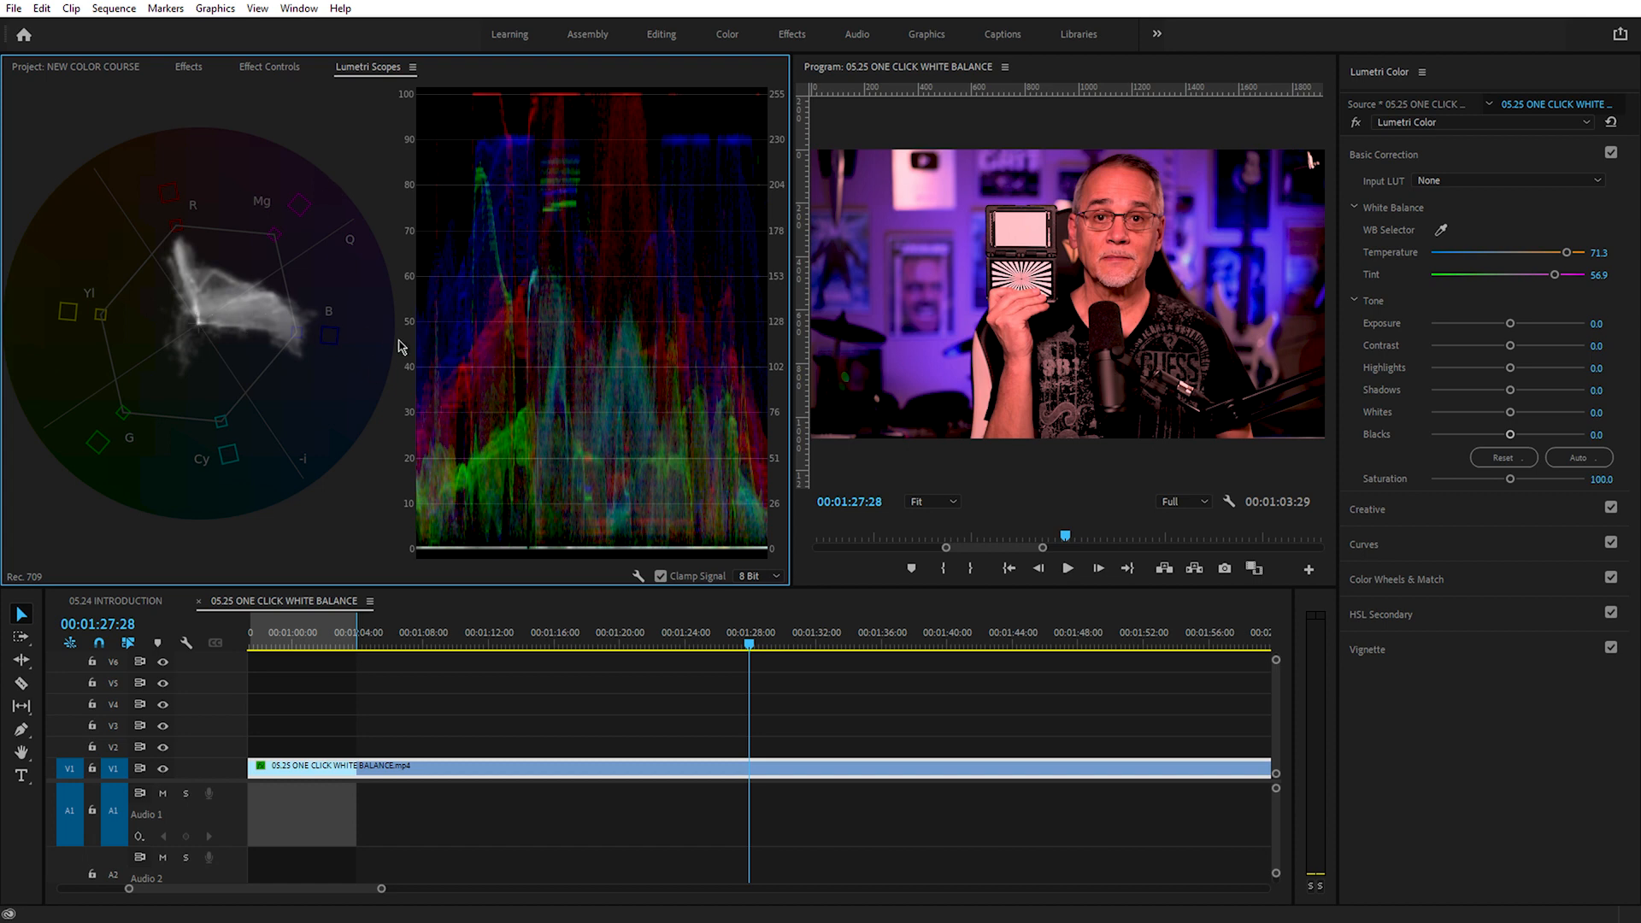
Step: Redo the white balance correction to compare the scopes with and without the color cast
key(ctrl+shift+z)
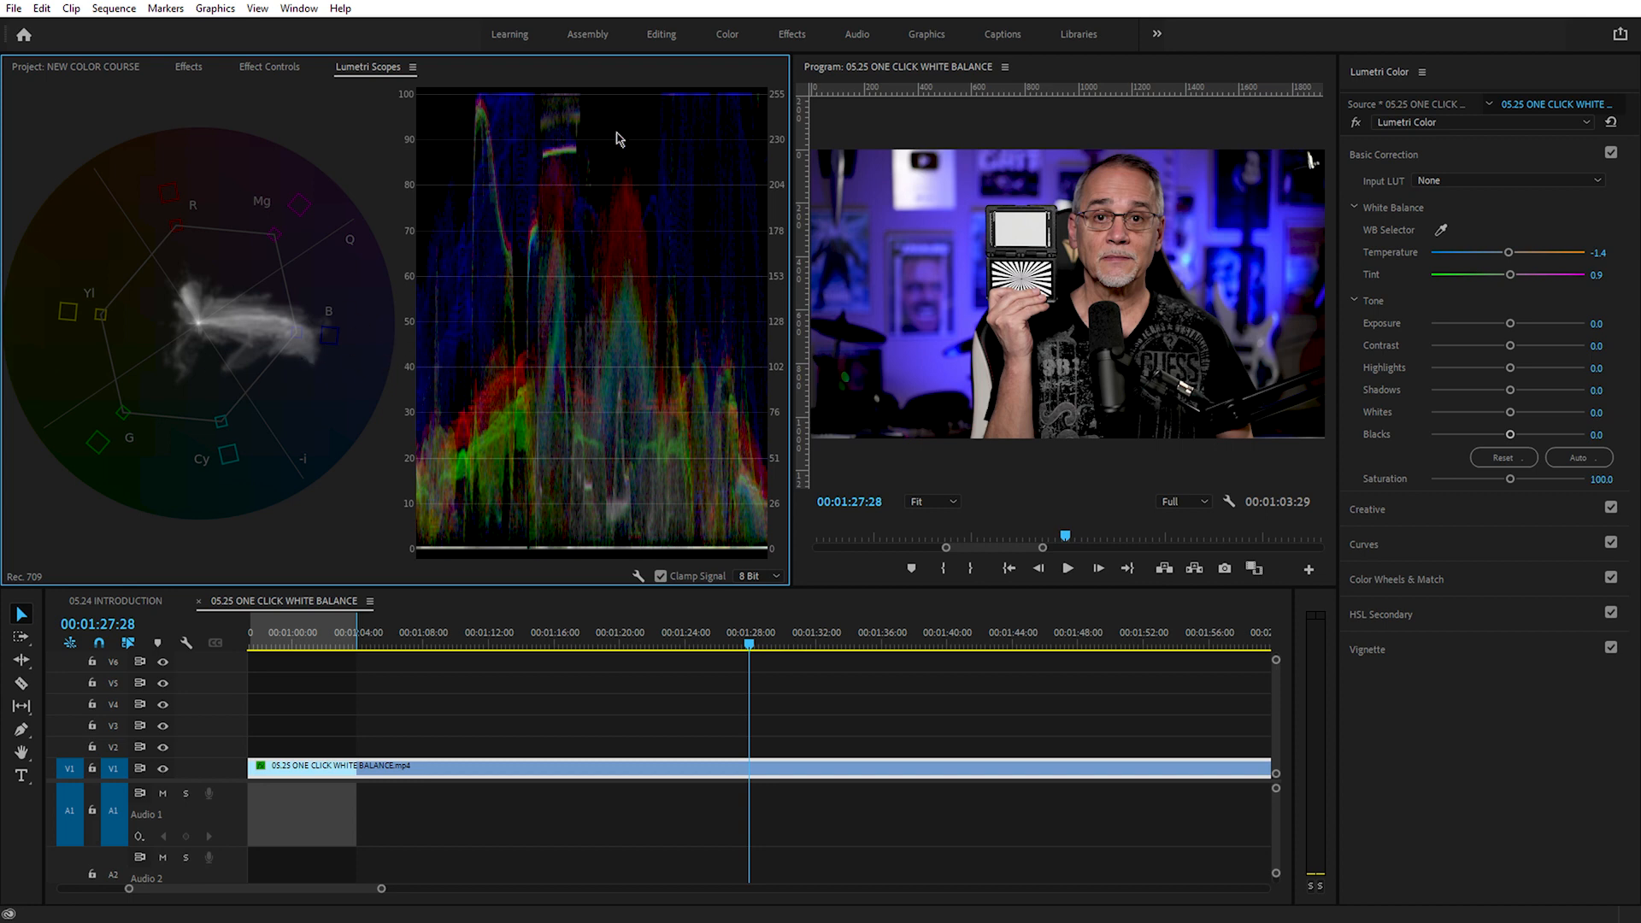
Step: Draw a closed four-point opacity mask inside the white card with the Pen tool in the enlarged program view
key(shift+grave)
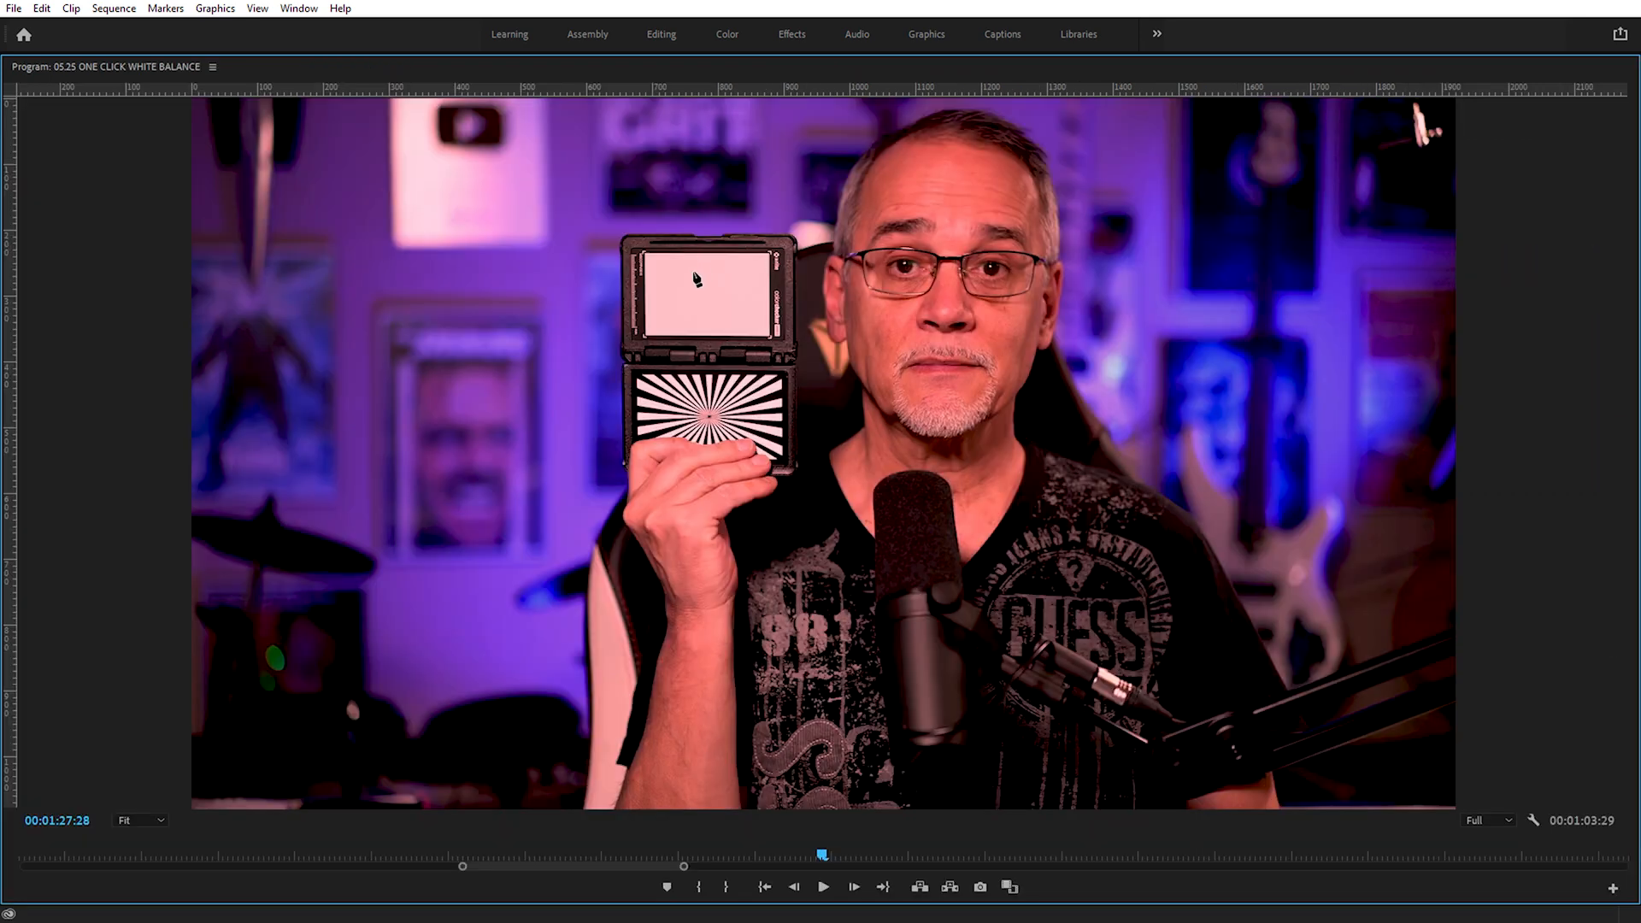
click(658, 263)
click(754, 262)
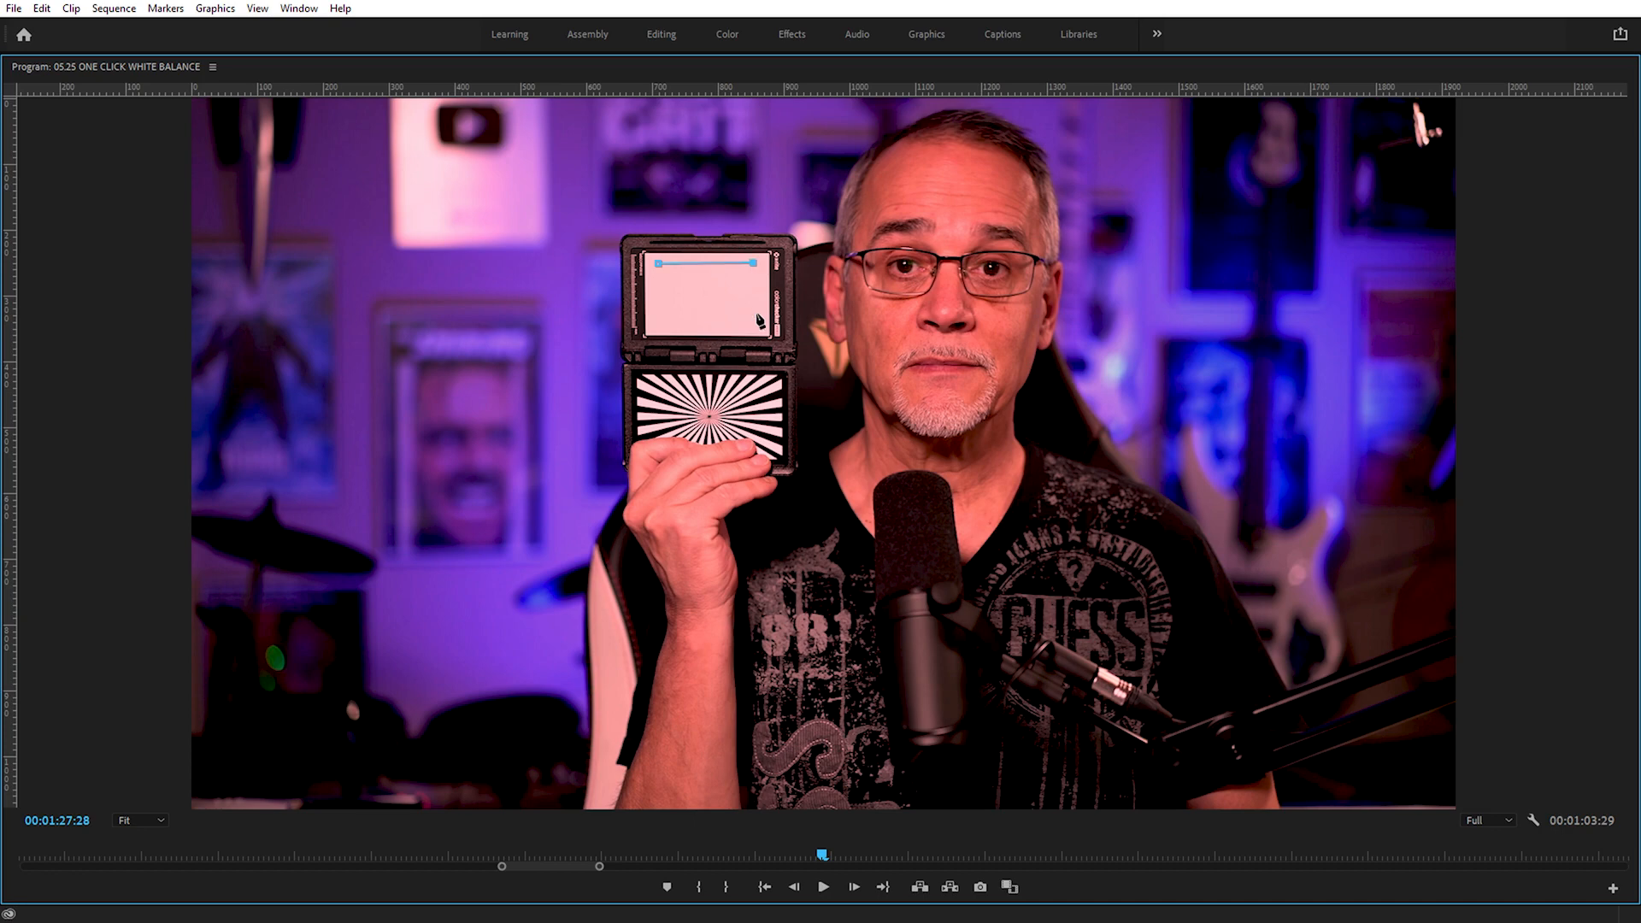
click(755, 316)
click(667, 327)
click(658, 264)
key(grave)
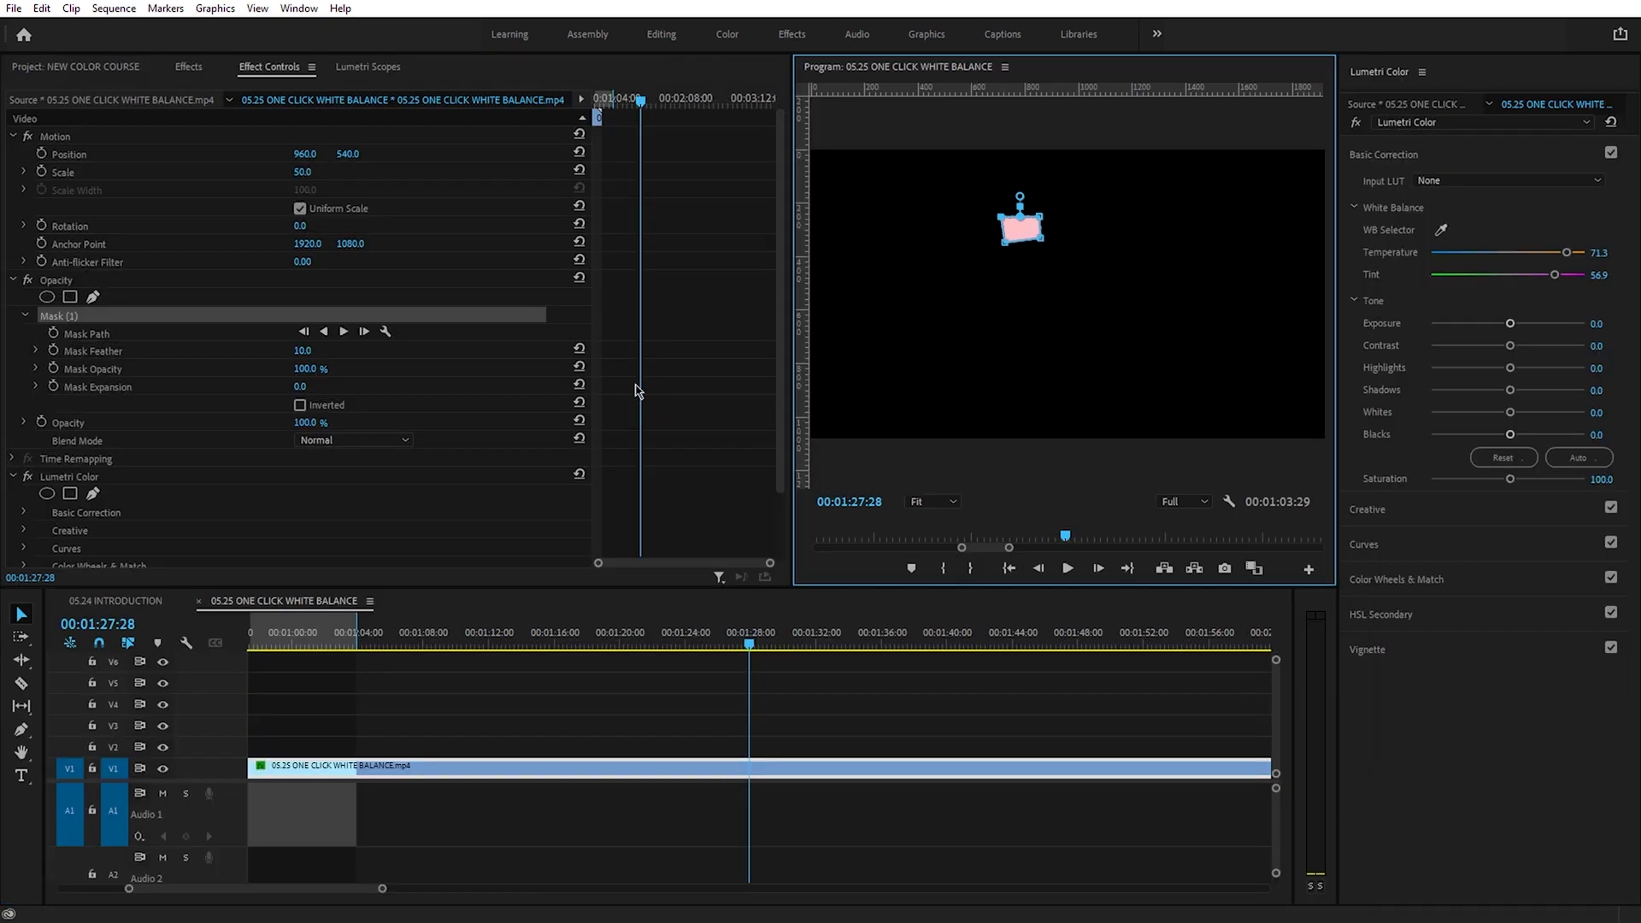
Step: Reselect the clip on V1 to hide its mask outline and display the Lumetri Scopes for the masked card
click(769, 721)
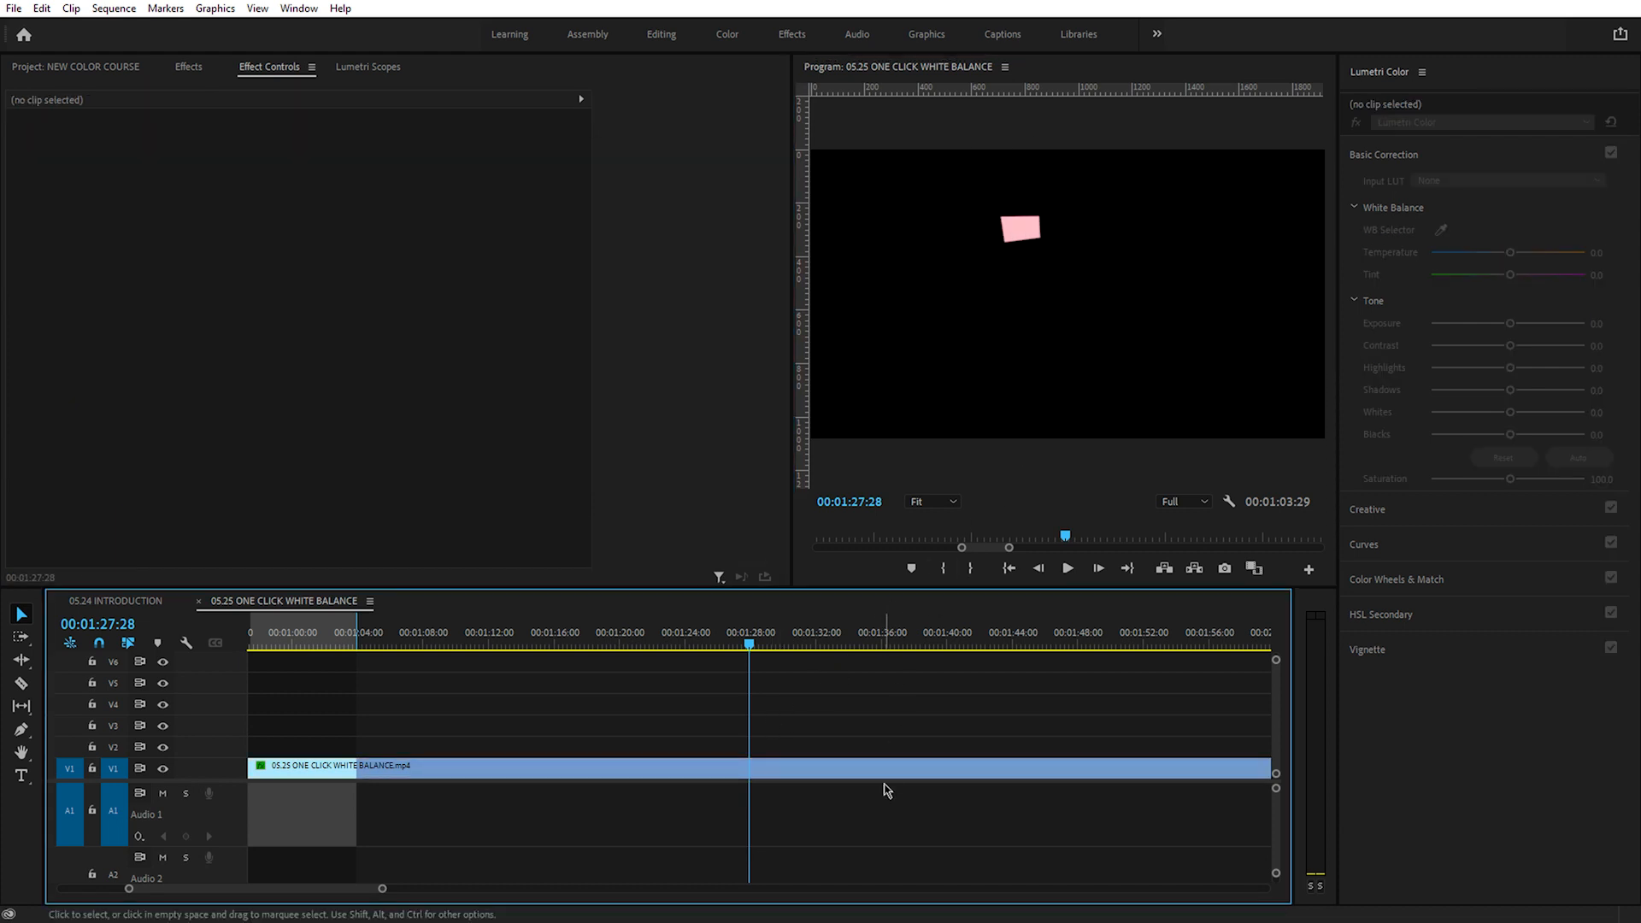
click(843, 760)
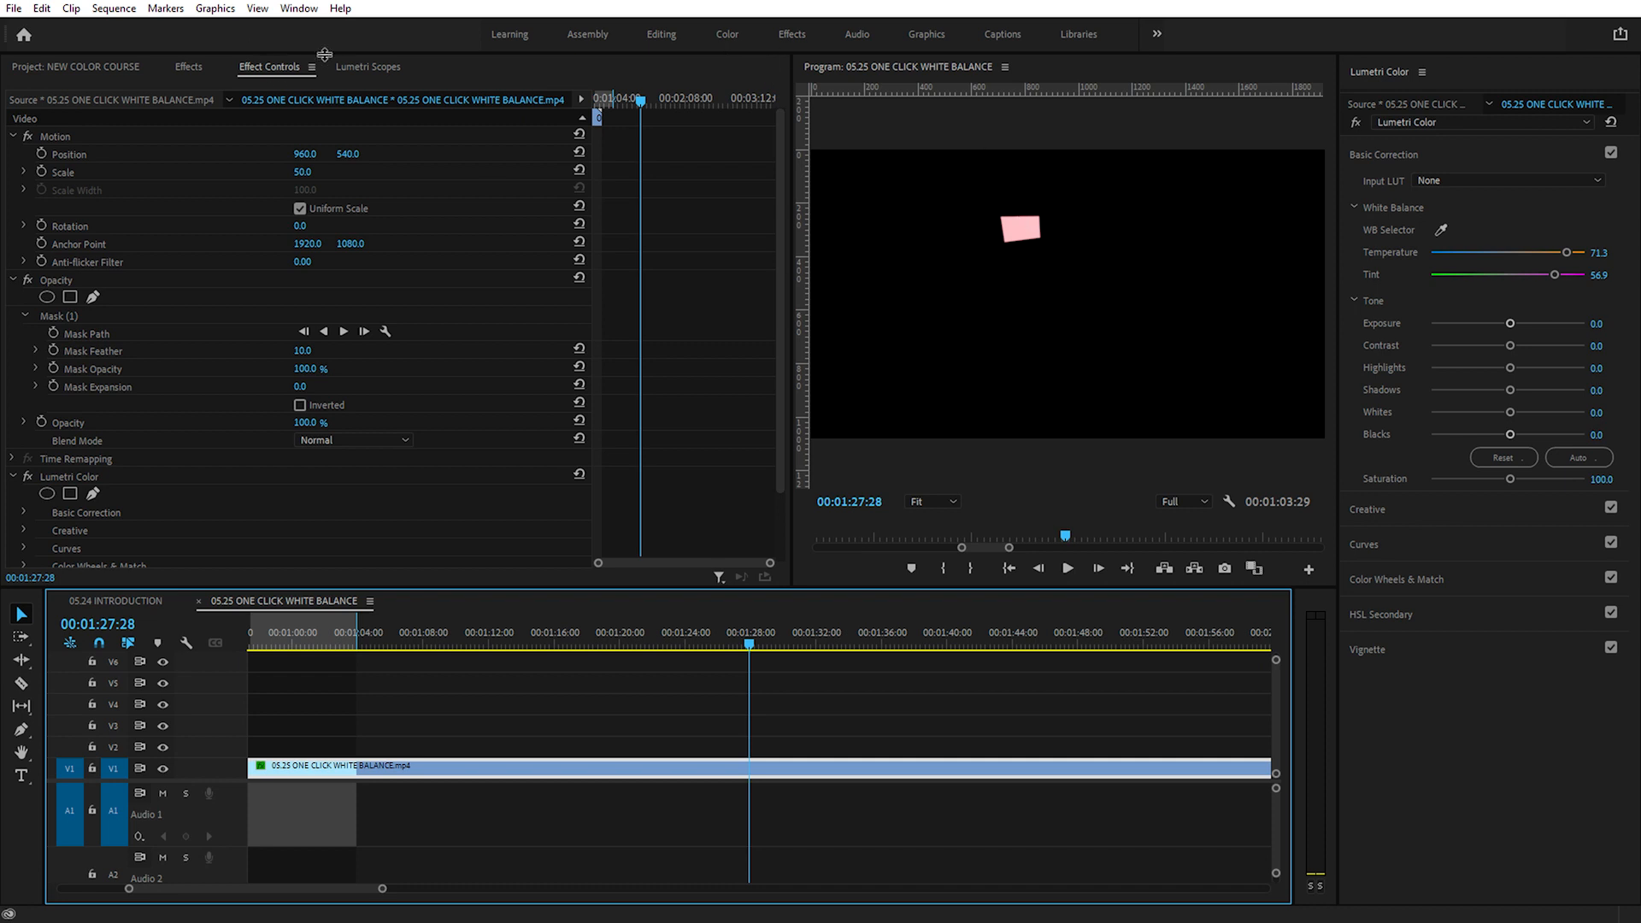
click(369, 68)
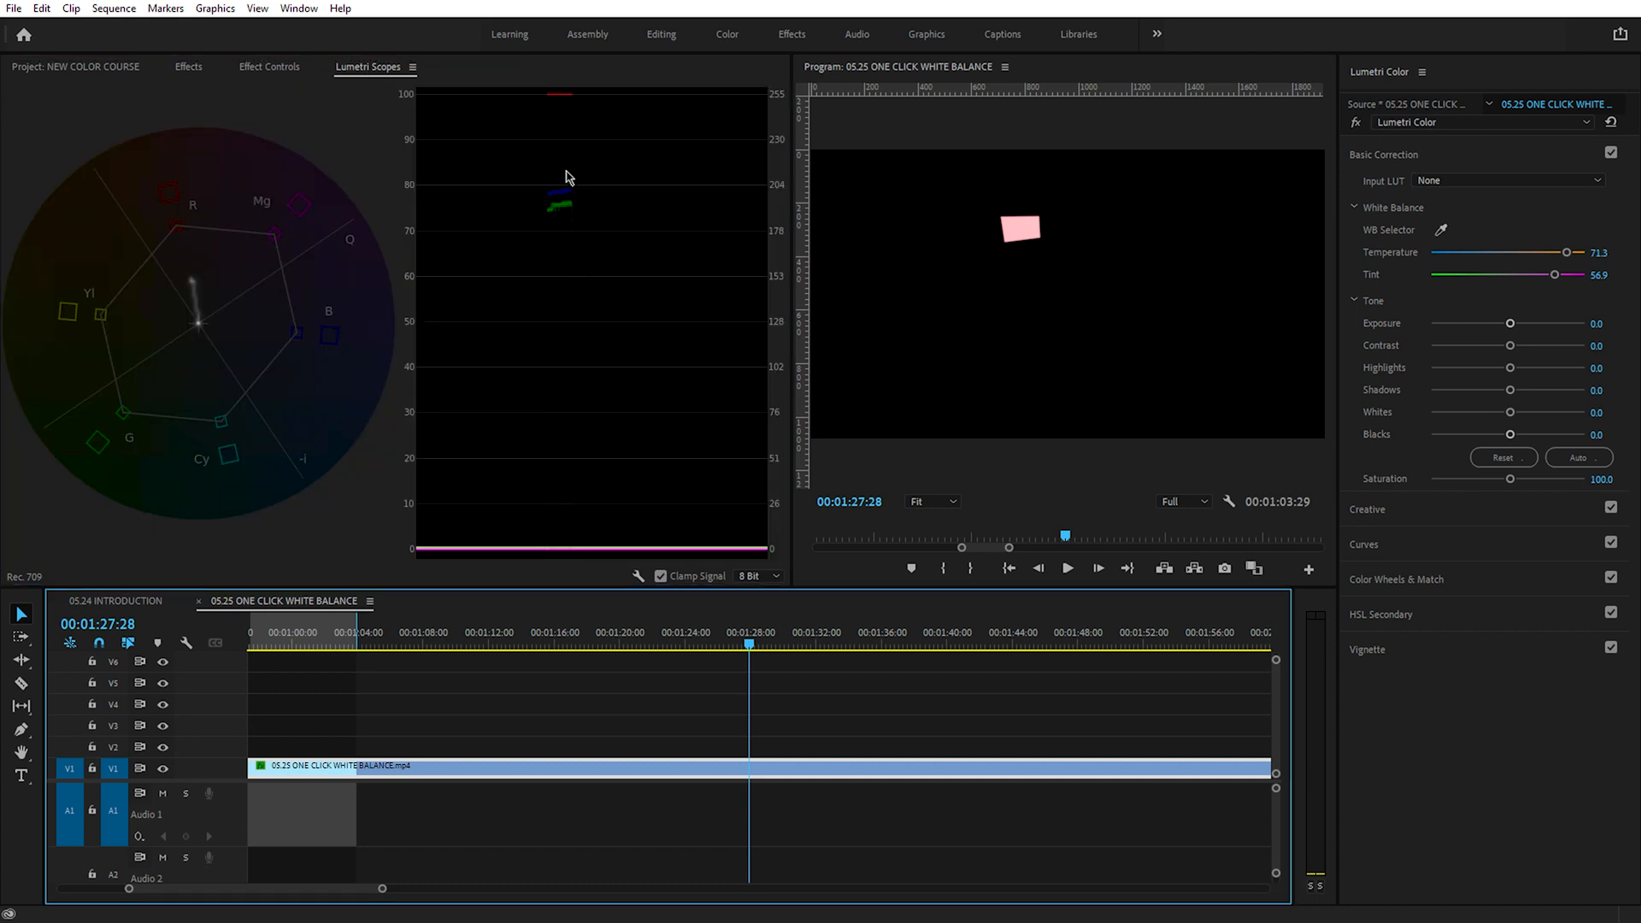
Step: Save the project and white-balance the clip by sampling the masked white card with the WB Selector
key(ctrl+s)
click(1443, 231)
click(1021, 230)
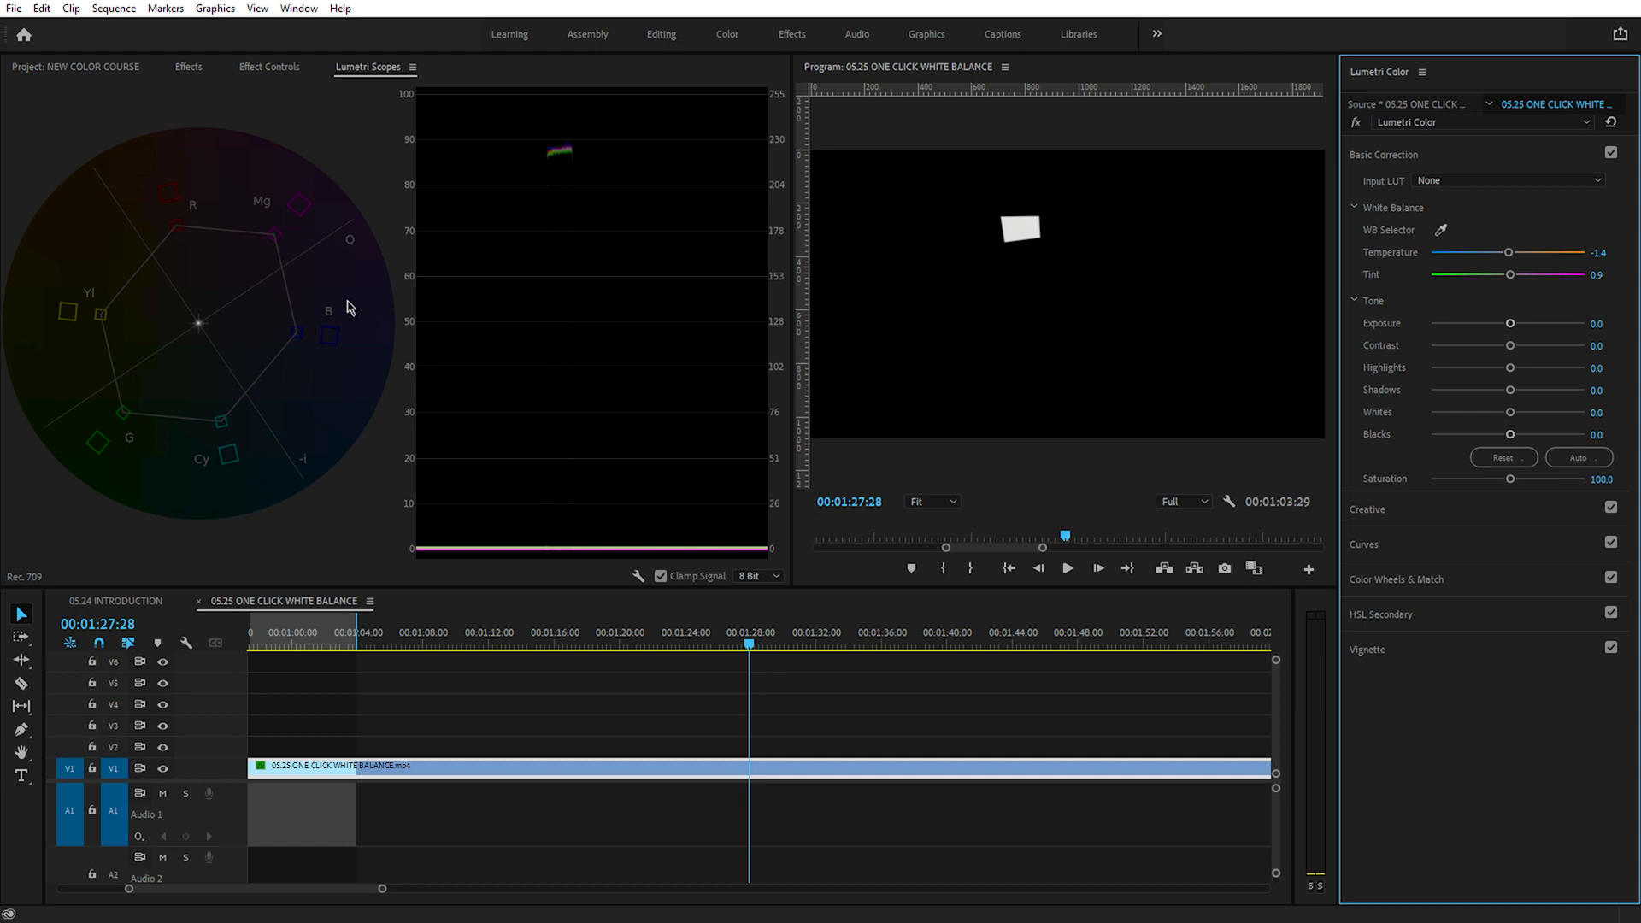
Step: Undo and redo the white balance correction to compare the masked card's scope traces
key(ctrl+z)
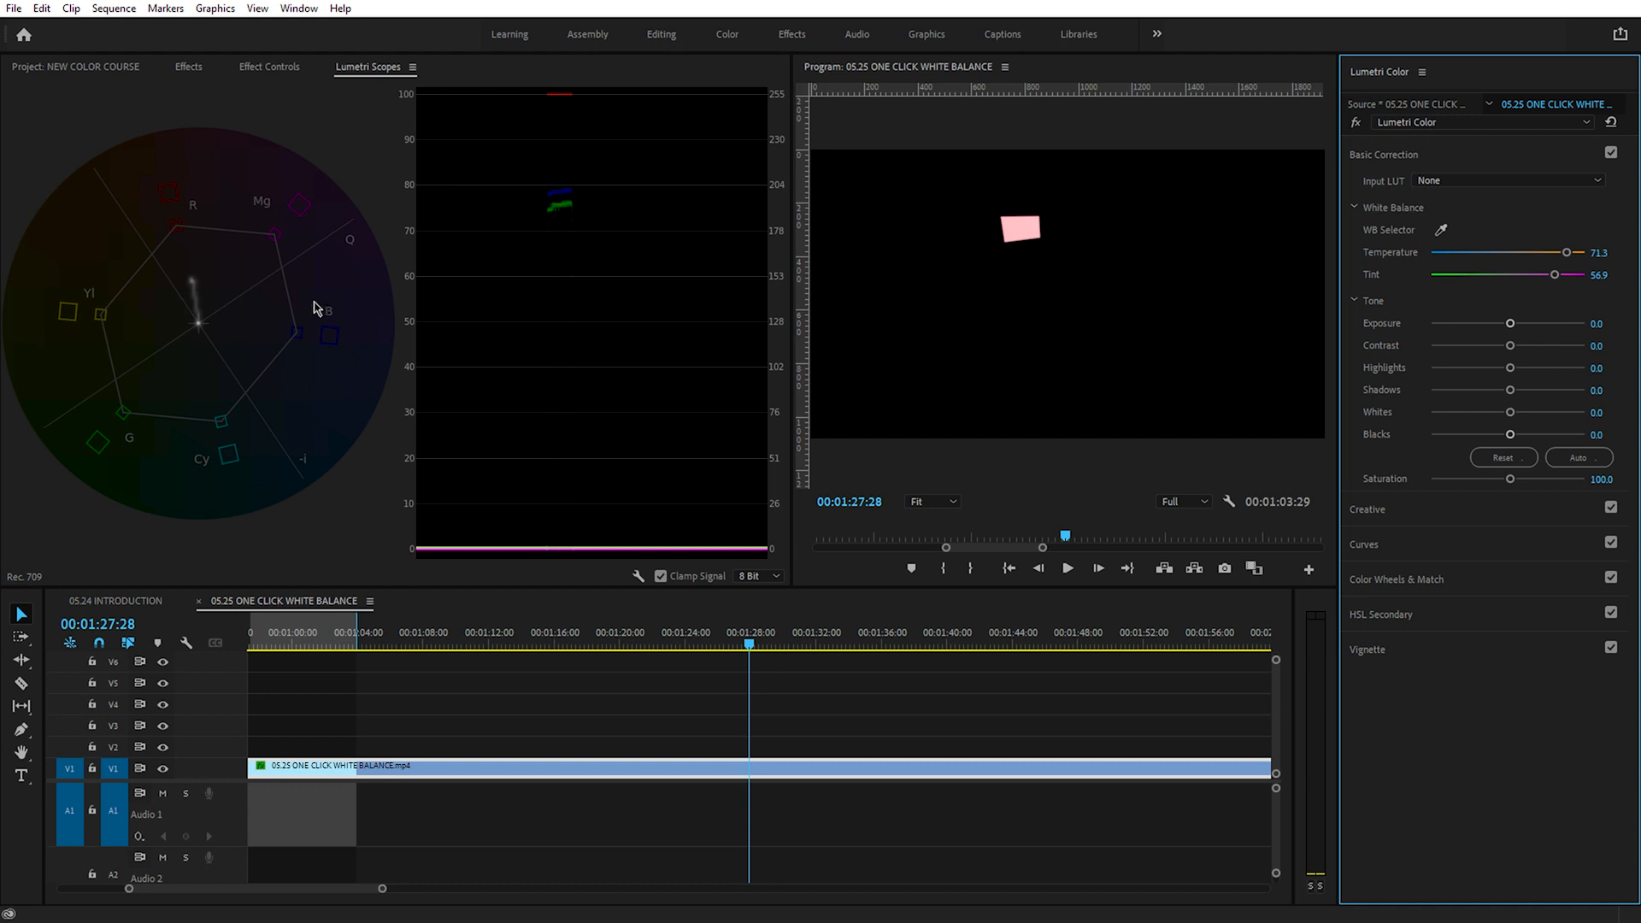
key(ctrl+shift+z)
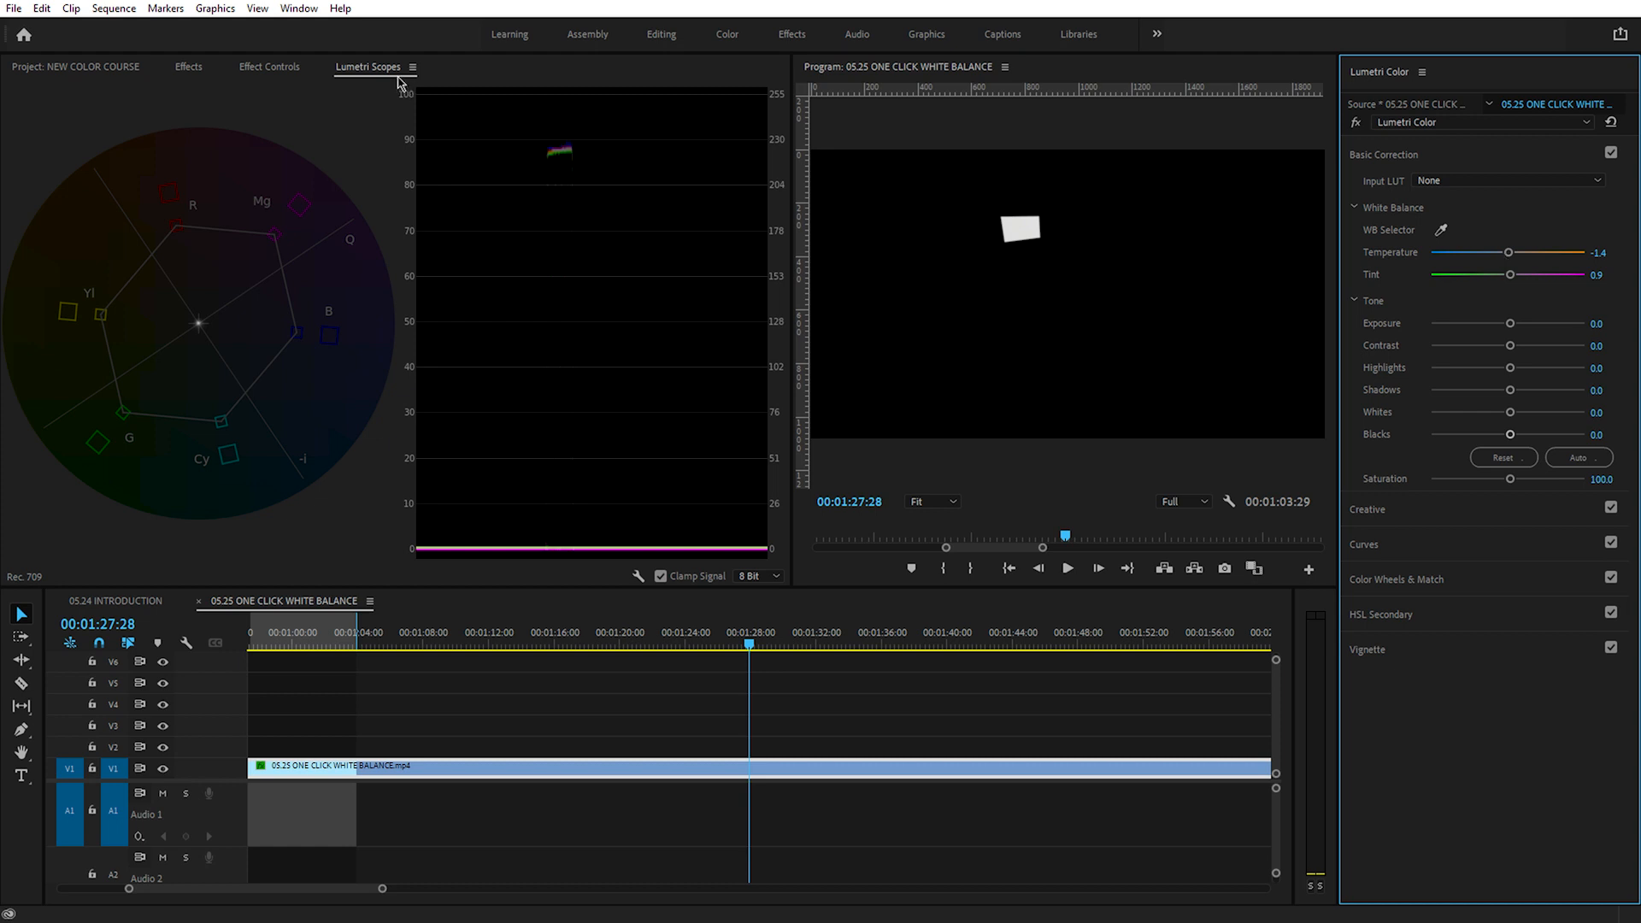
Step: Disable the clip's Opacity effect to bypass the mask, and return to the Lumetri Scopes
click(282, 67)
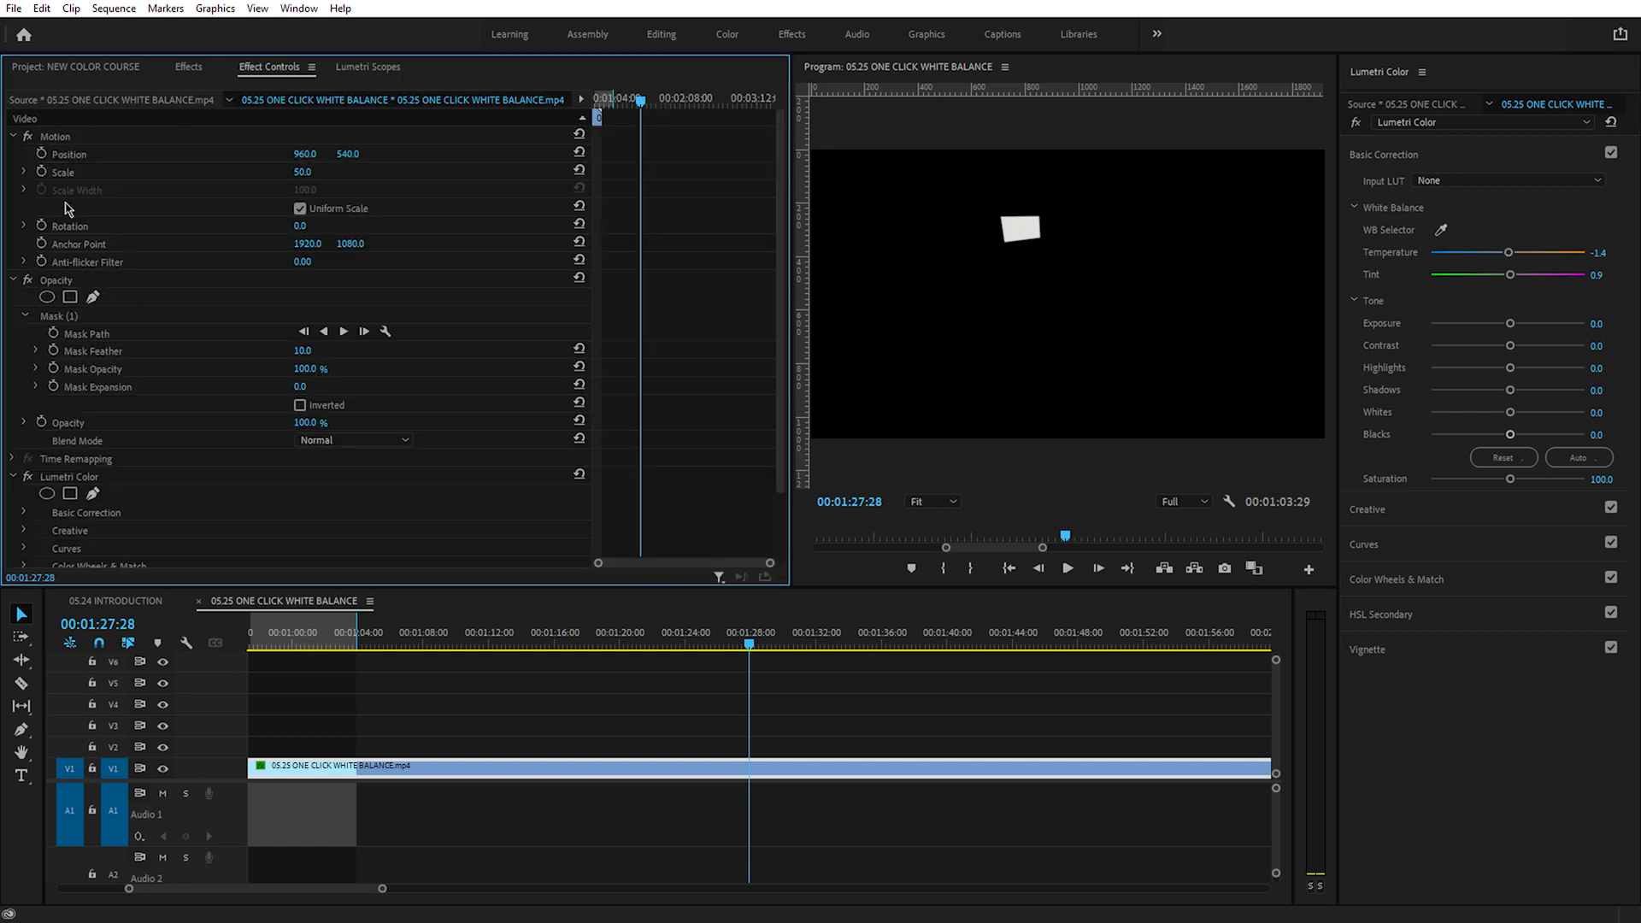
click(28, 280)
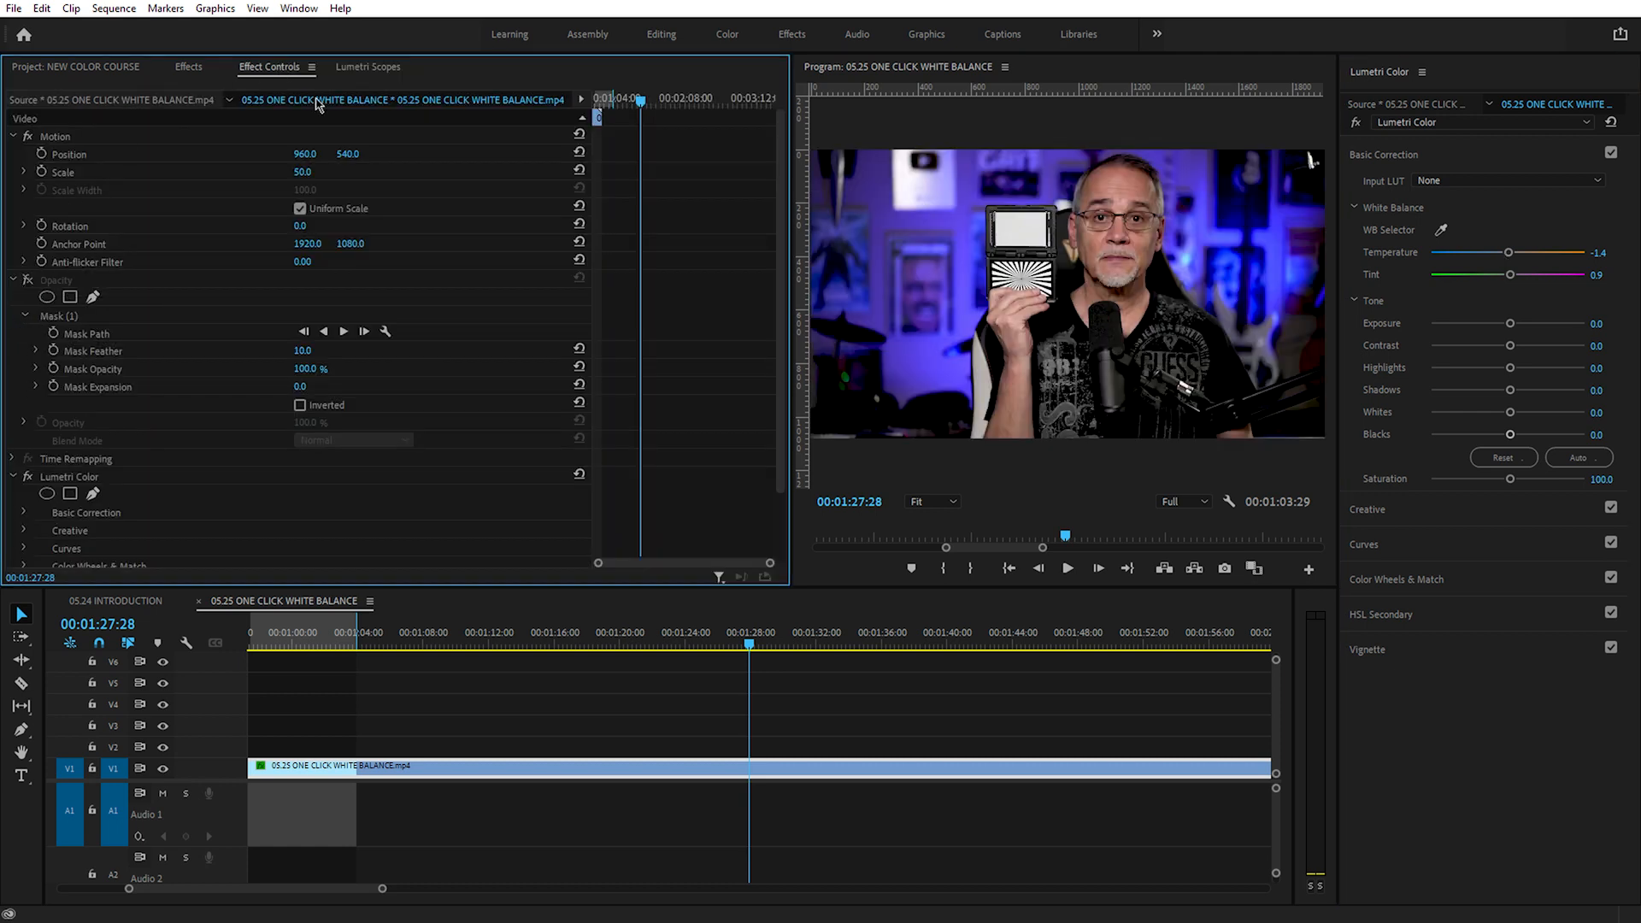
click(364, 67)
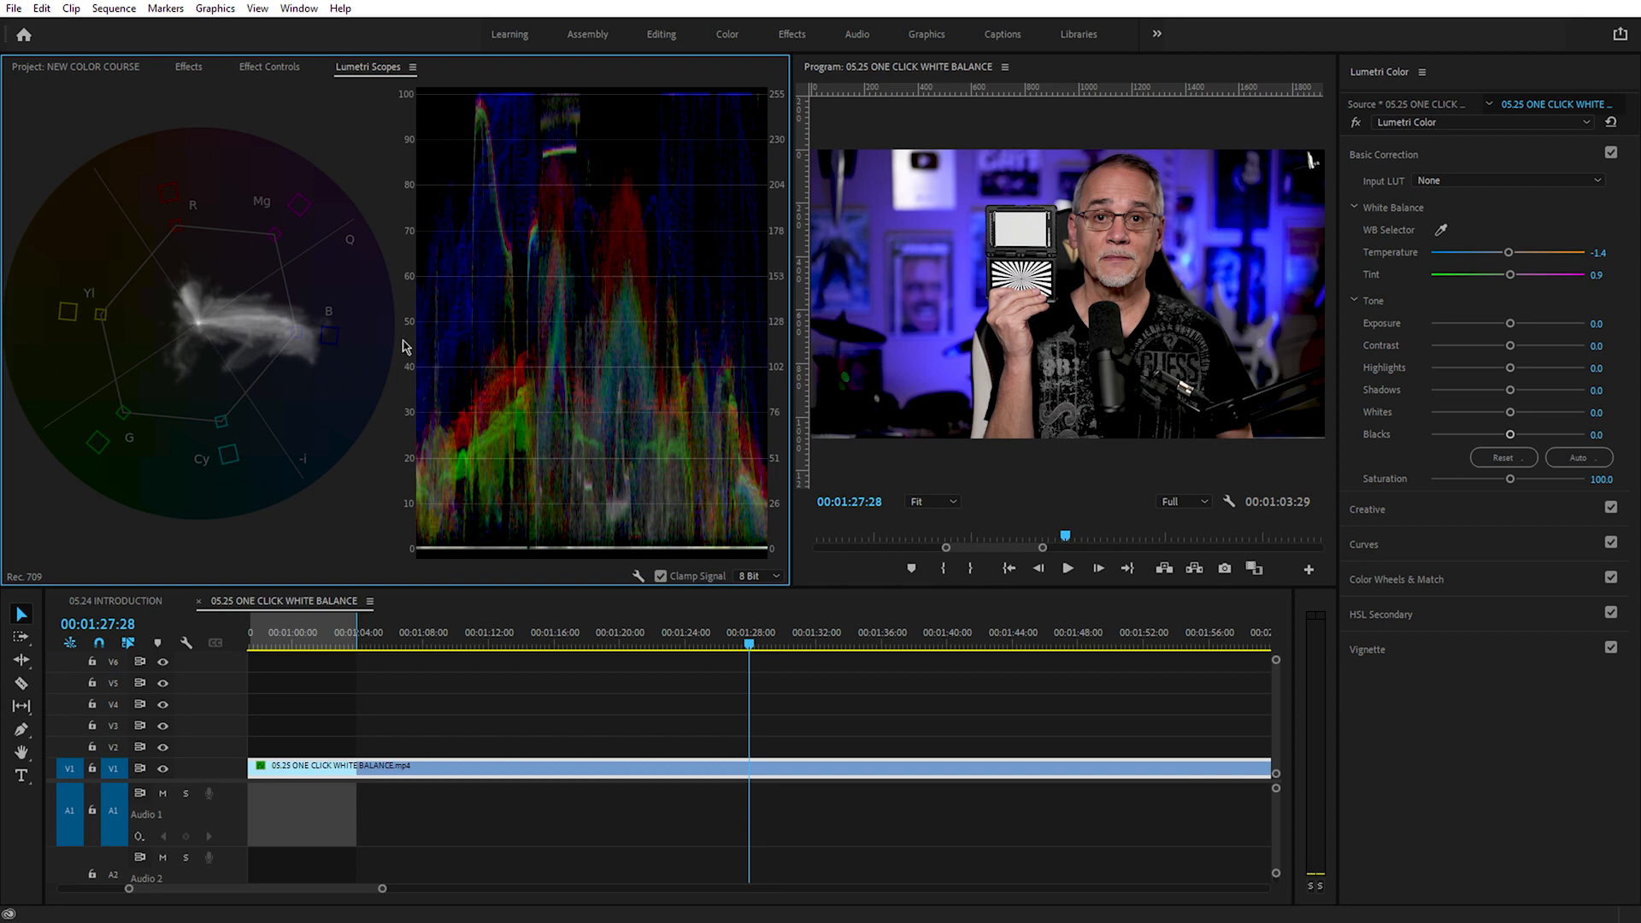
Step: Shift Temperature to -60.2 and Tint to -77.9, and correct this cast by sampling the white card with the WB Selector
drag(1510, 254, 1461, 296)
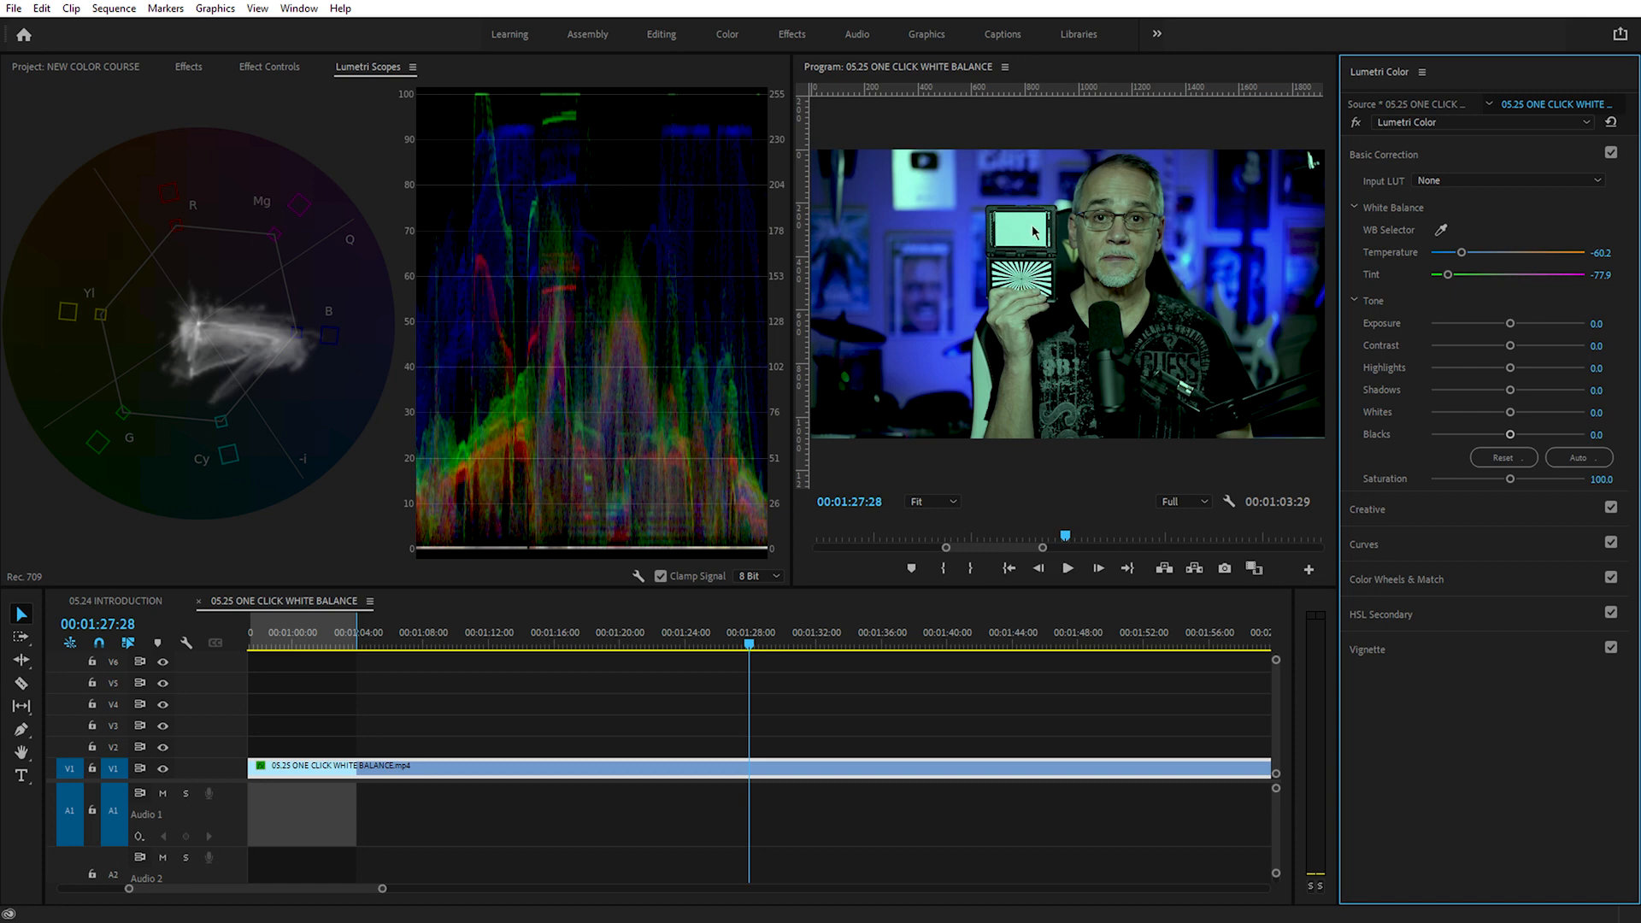
click(1441, 231)
click(1025, 229)
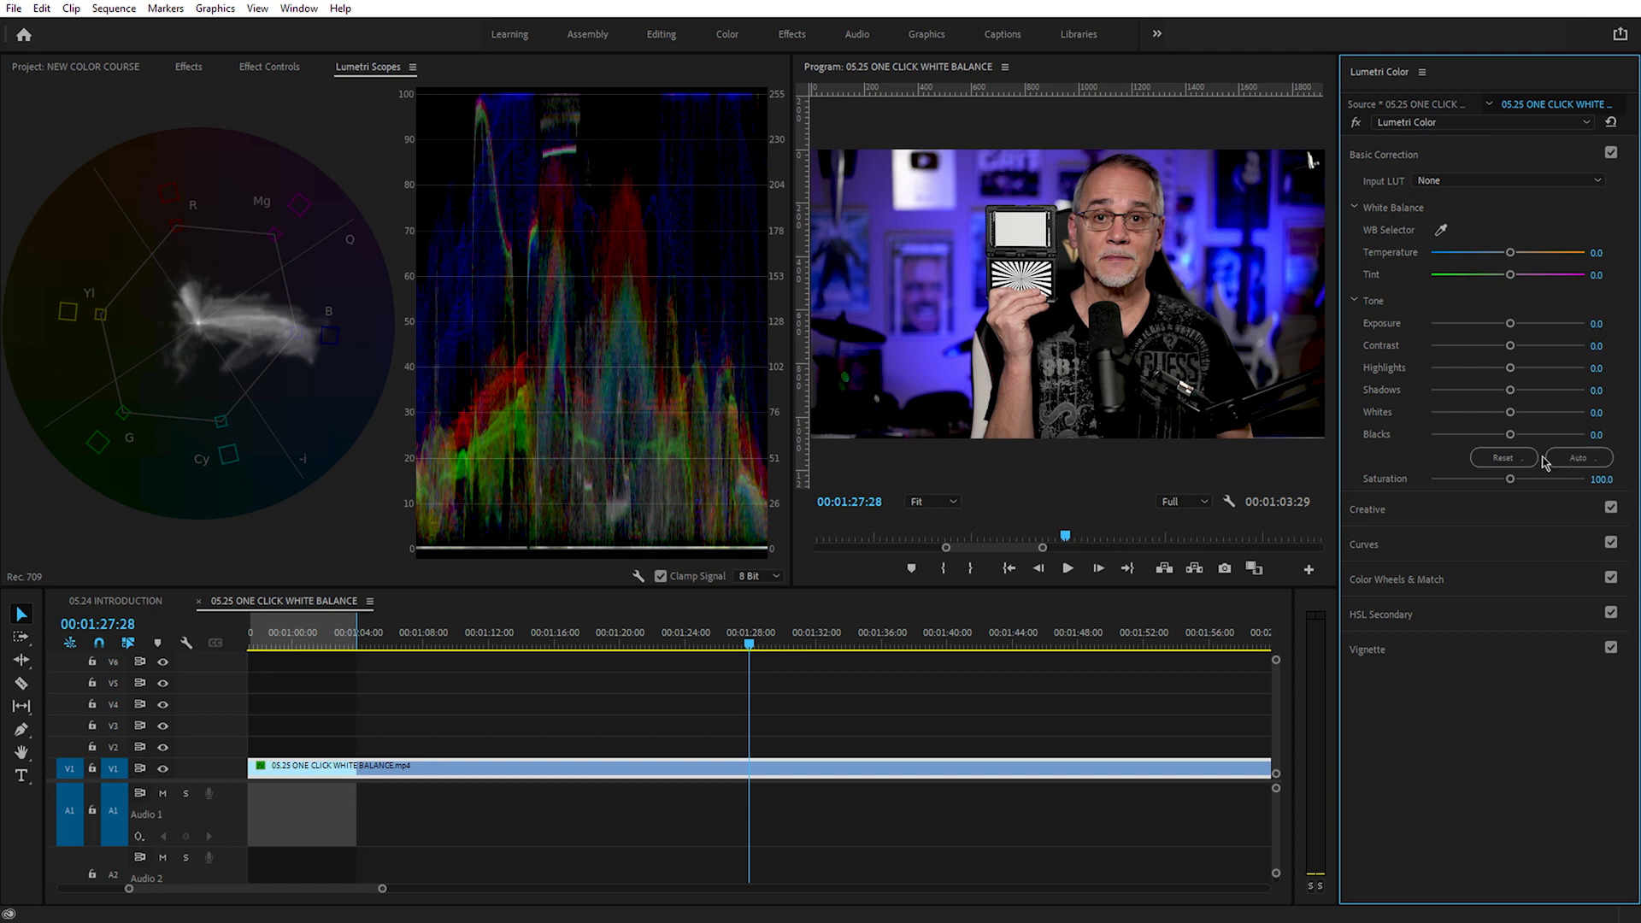
Step: Lower the clip's Blacks to -3.9 and shift its Tint toward green to -10.5
drag(1510, 434, 1506, 443)
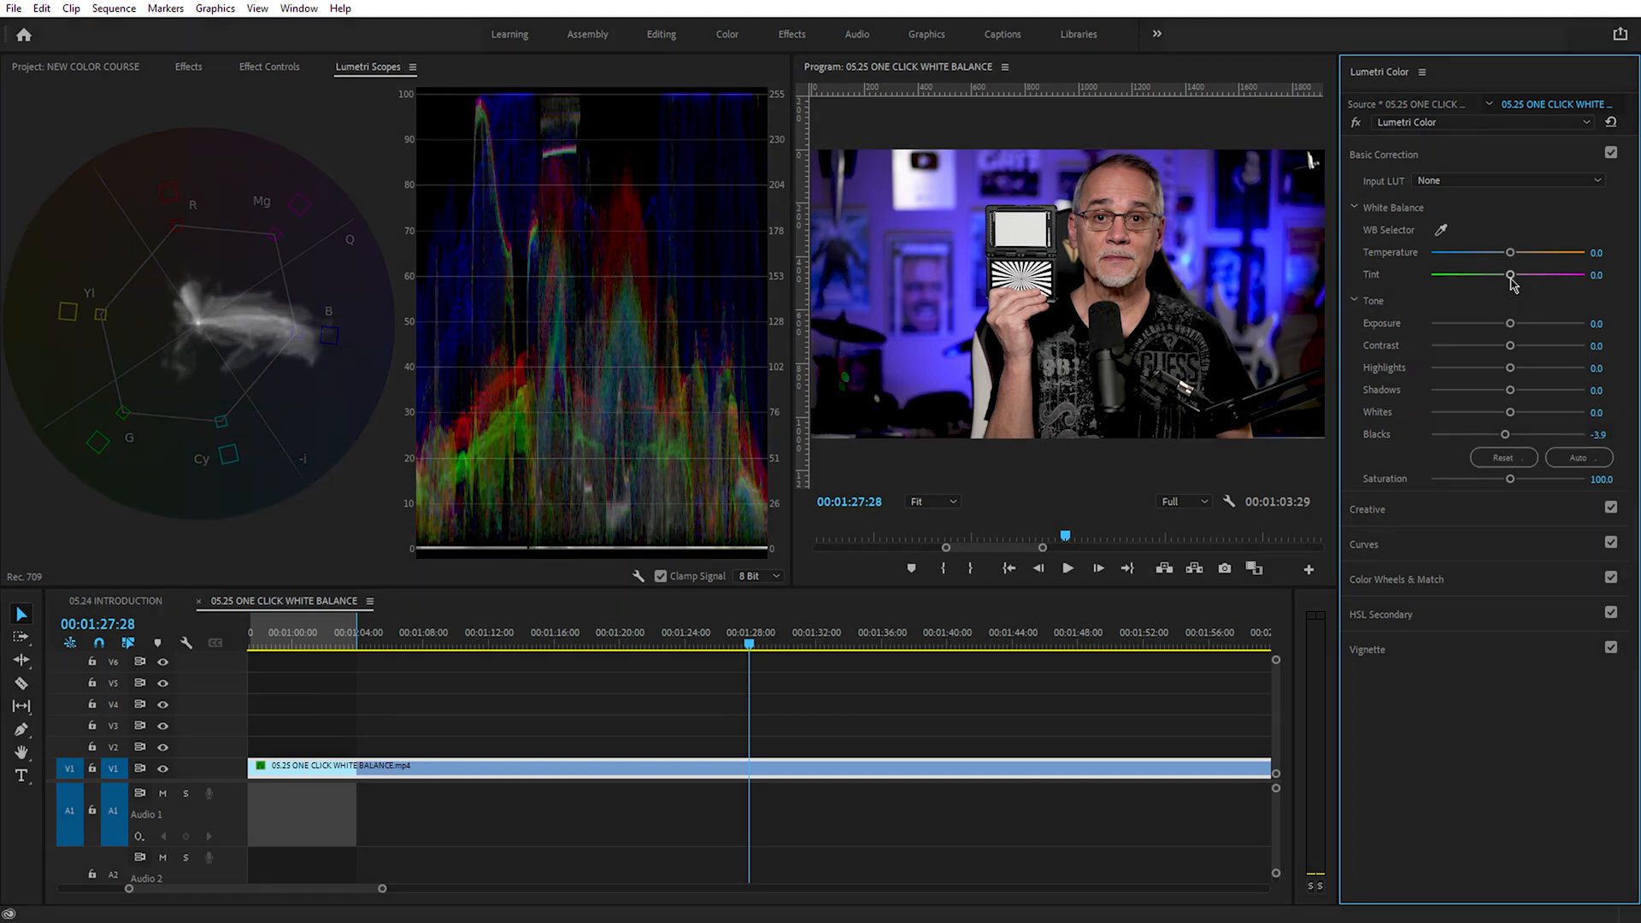
drag(1511, 275, 1494, 297)
drag(1499, 296, 1502, 295)
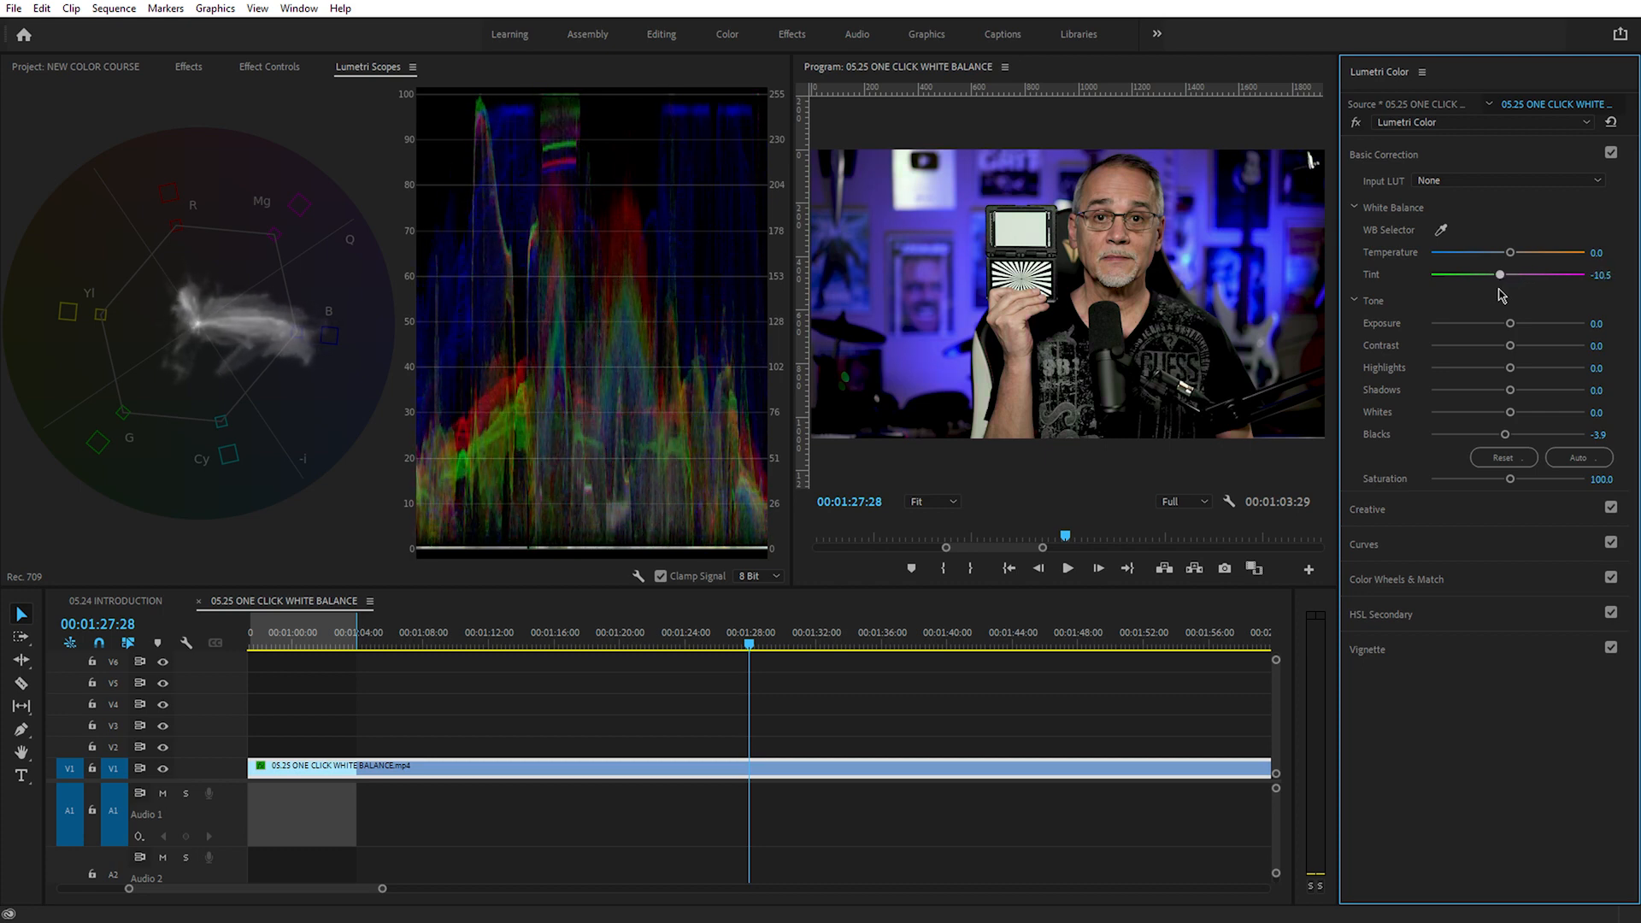